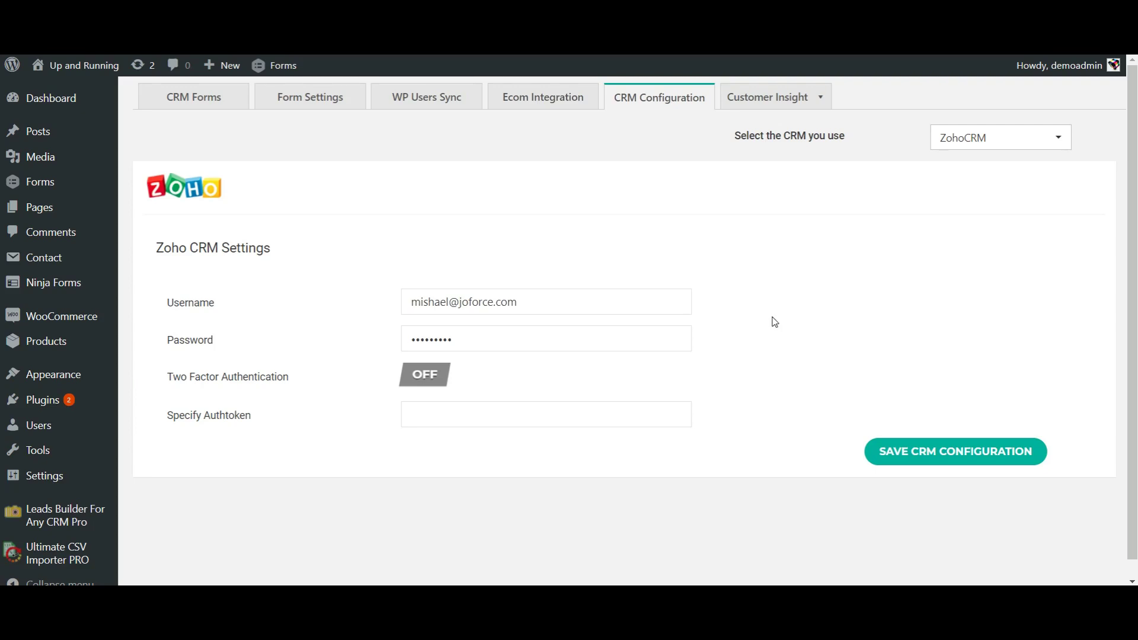
Step: Keep Zoho CRM as the active CRM, enable Two Factor Authentication, and go to CRM Forms
click(774, 322)
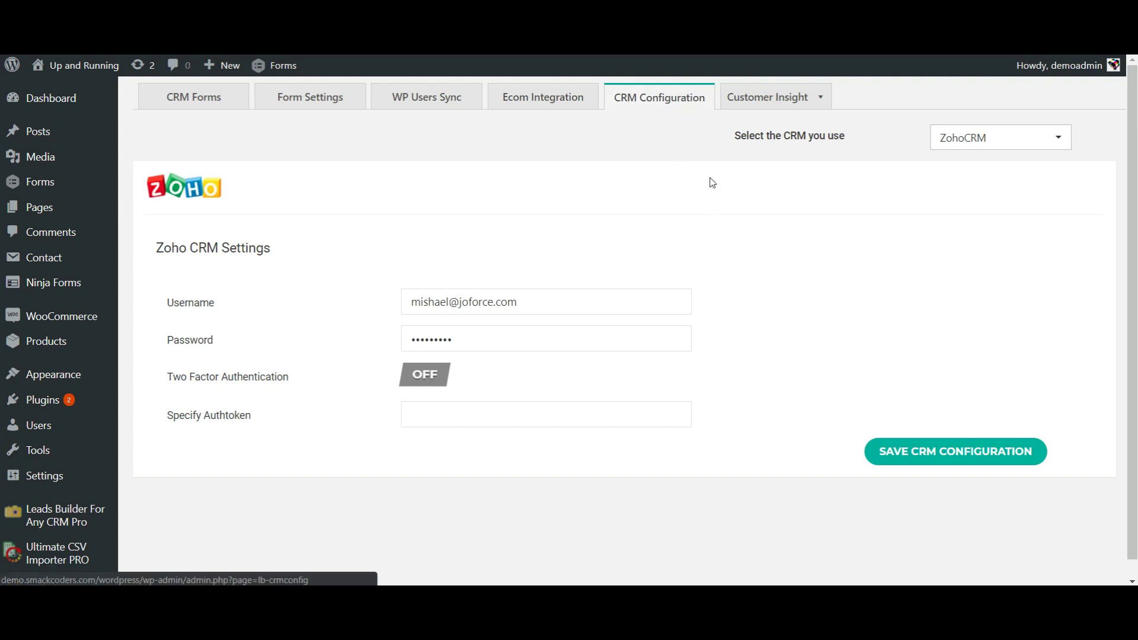
click(991, 142)
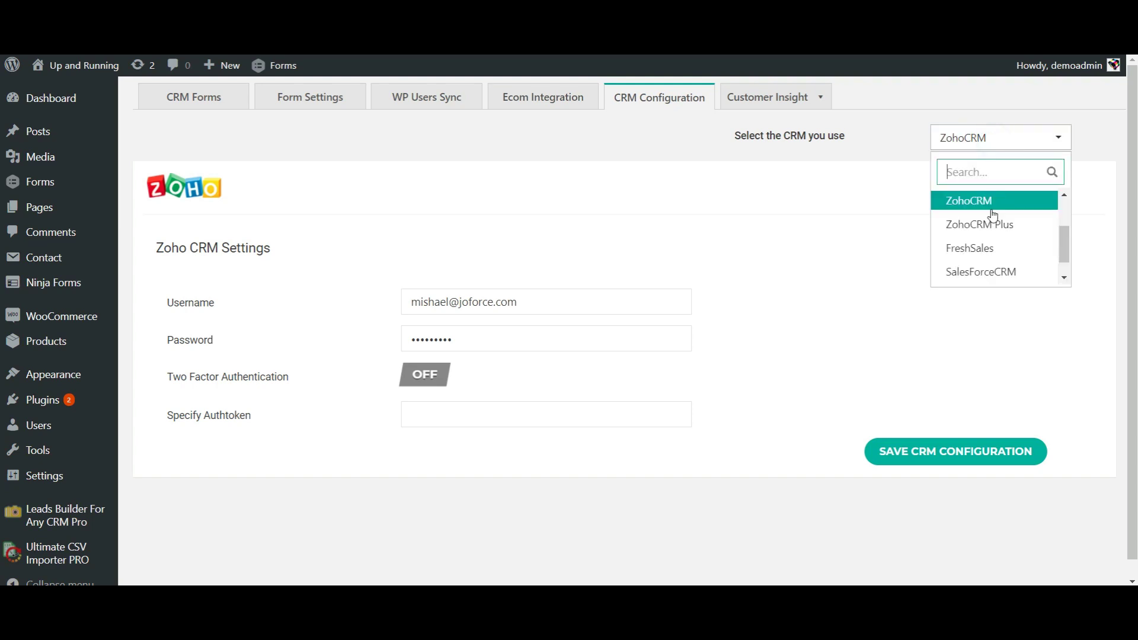
scroll(985, 260, down, 1)
scroll(985, 260, up, 3)
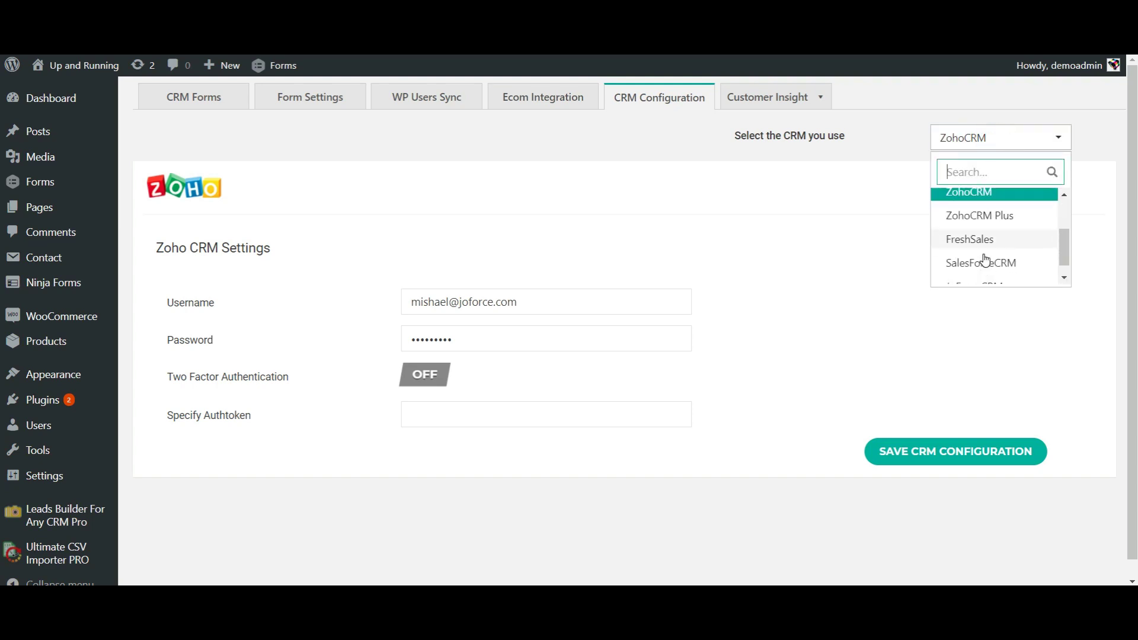
scroll(985, 260, down, 1)
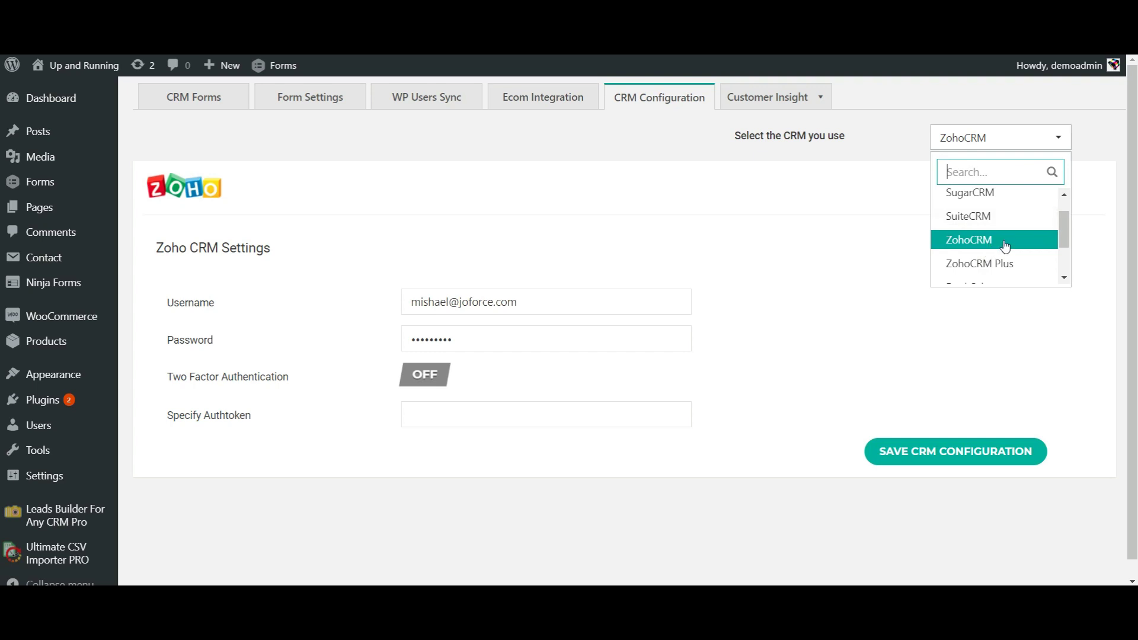
click(1004, 245)
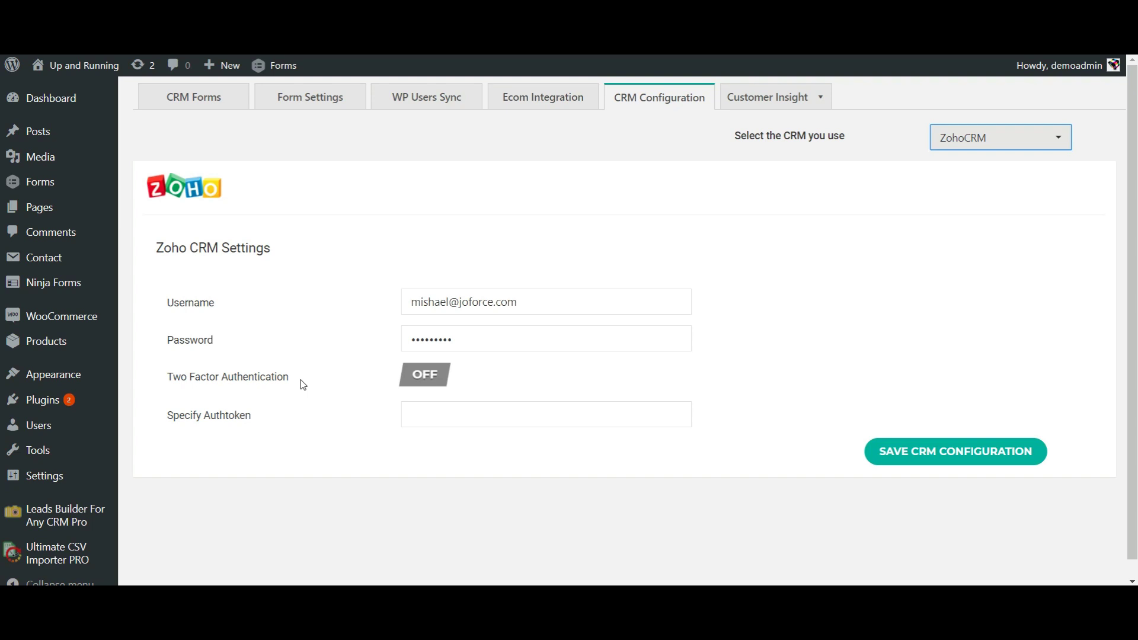
click(429, 383)
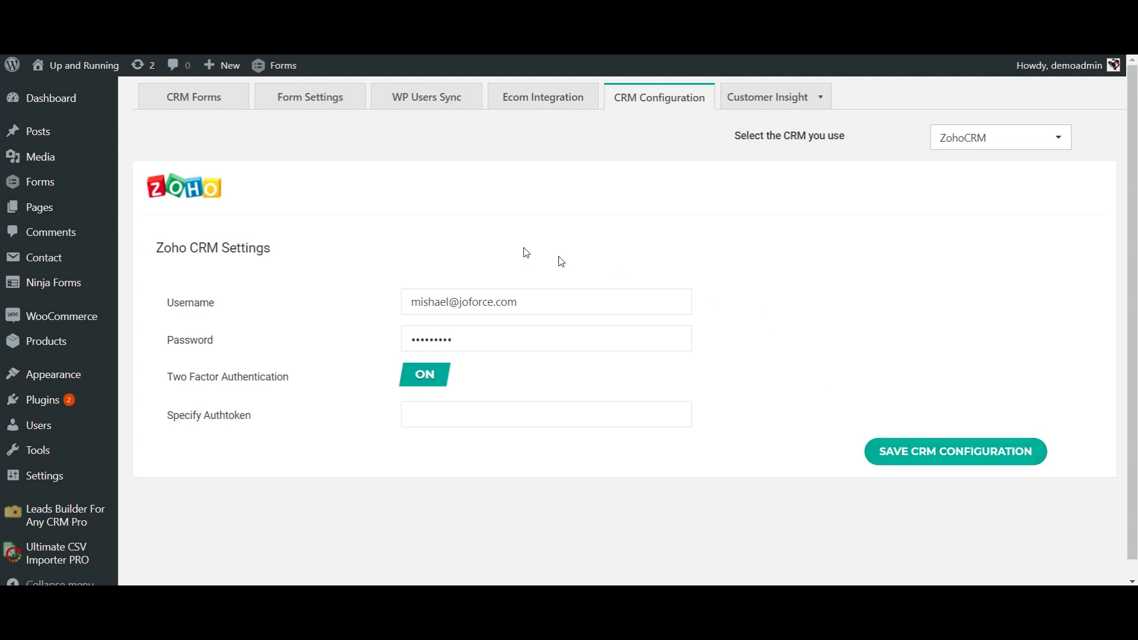
click(204, 96)
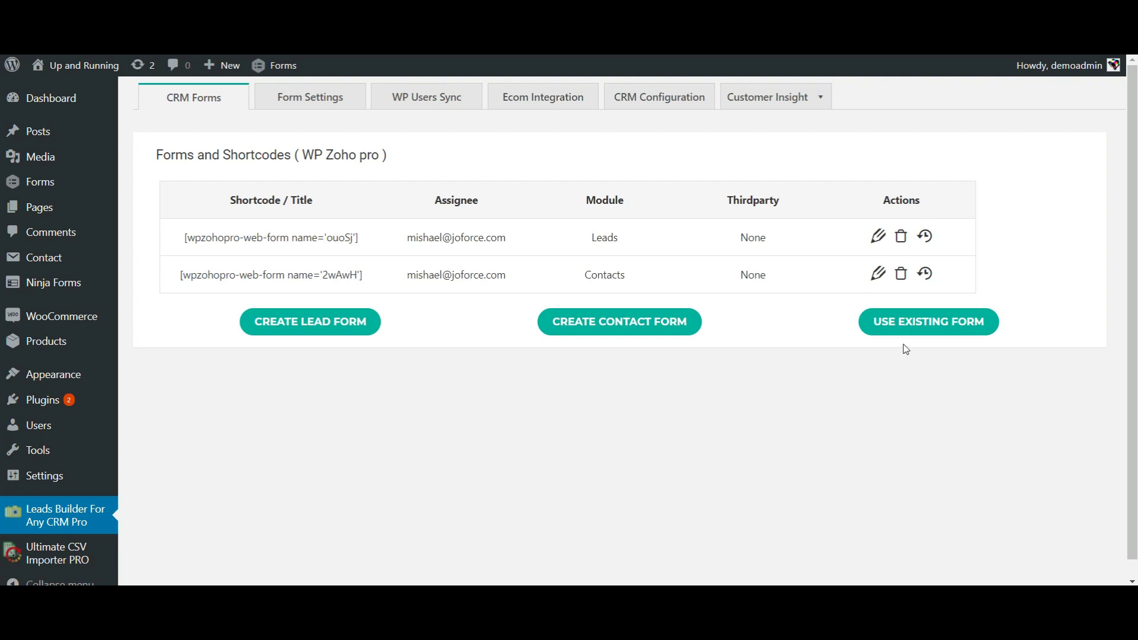
Step: Set up an existing form using the Leads module, Contact Form type and Contact Form7's Lead Form
click(919, 321)
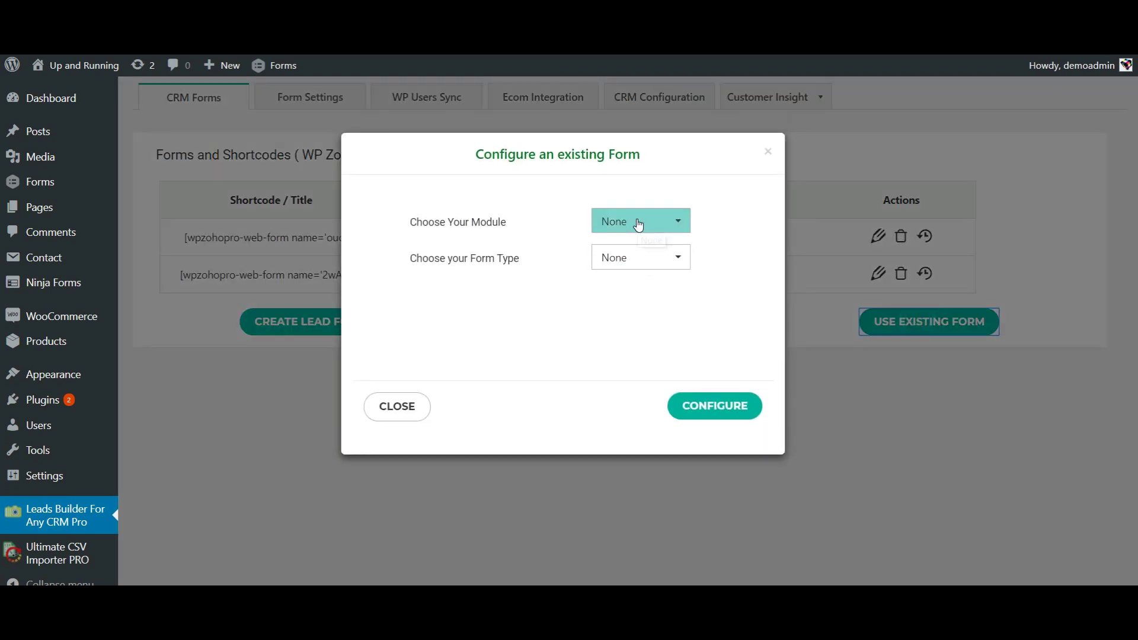
click(638, 227)
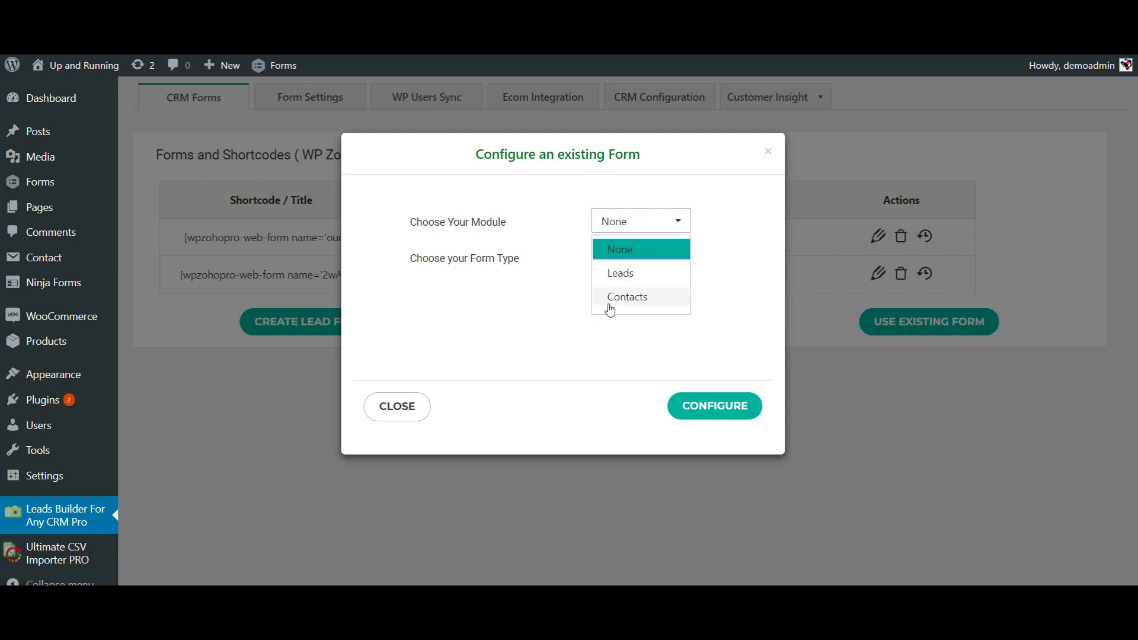
click(662, 282)
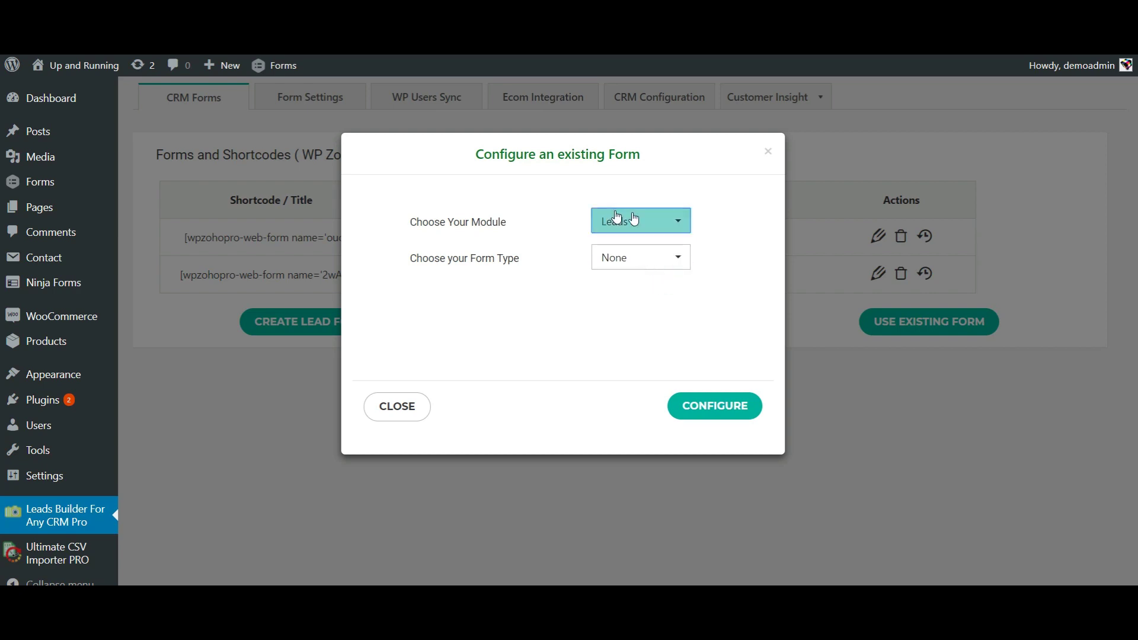
click(636, 261)
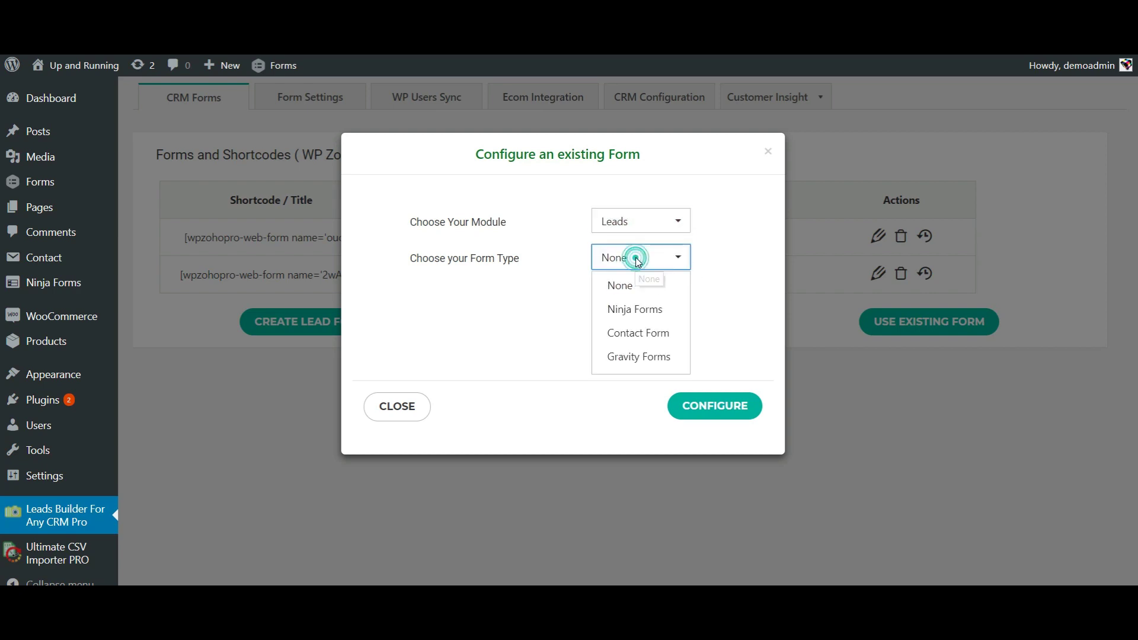
click(641, 333)
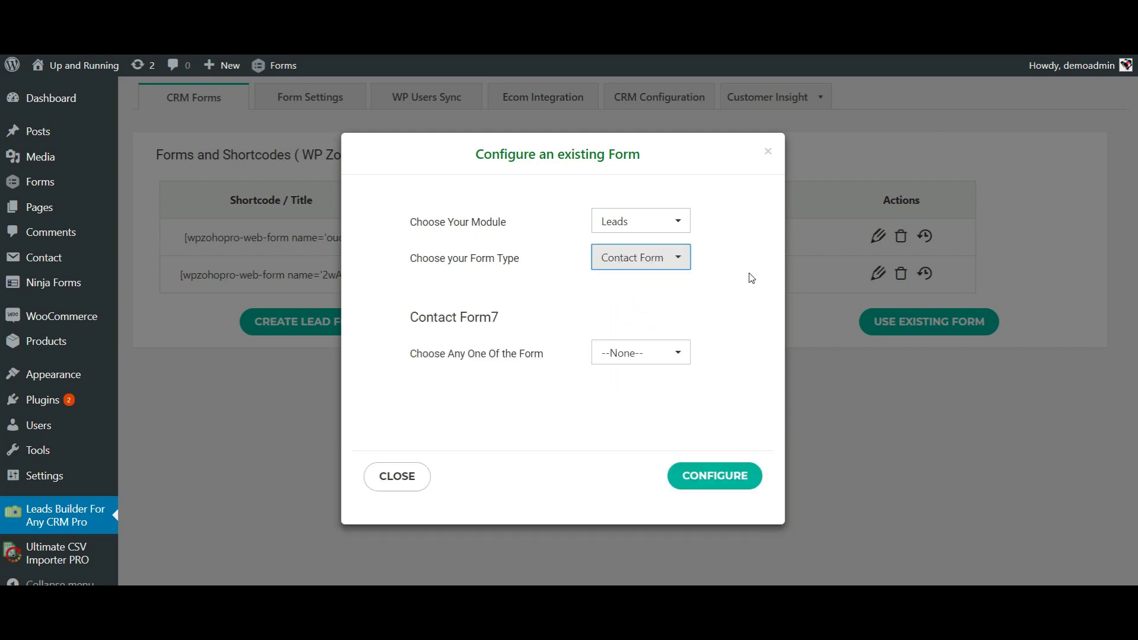
click(629, 363)
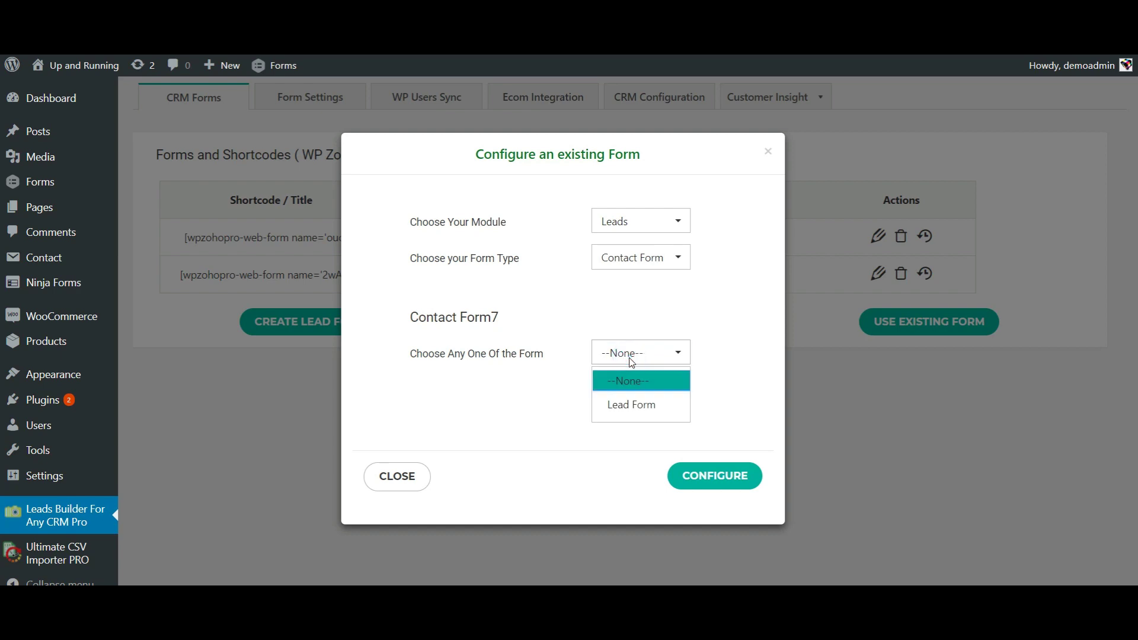
click(632, 408)
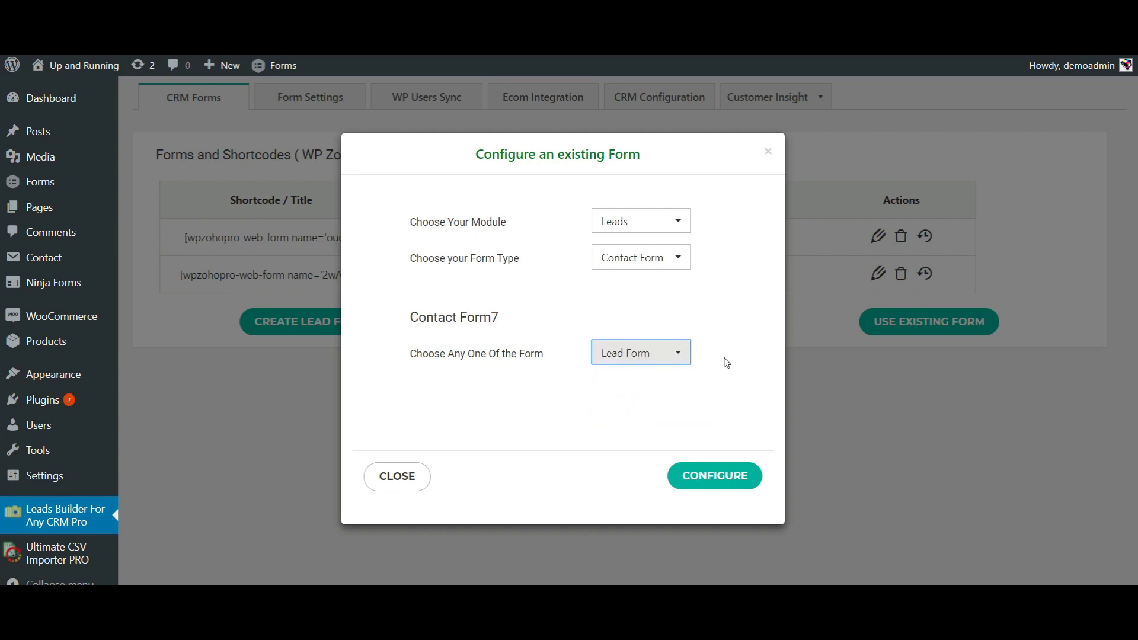
Step: Map your-name to Last Name, your-company to Company and your-email to Email
scroll(676, 342, down, 5)
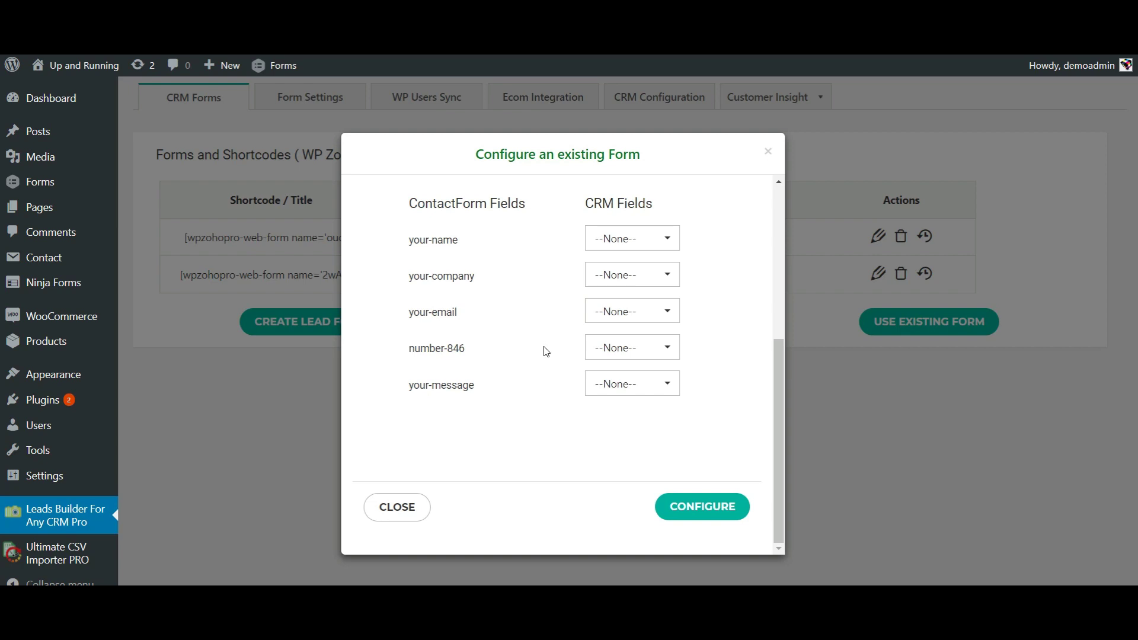
click(632, 239)
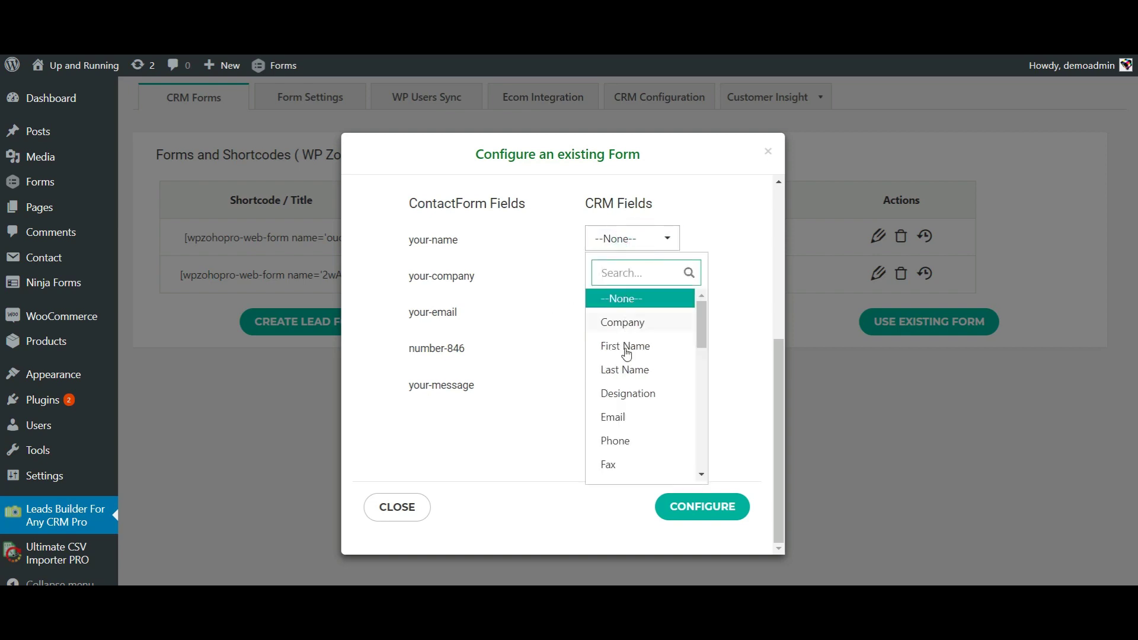
click(629, 370)
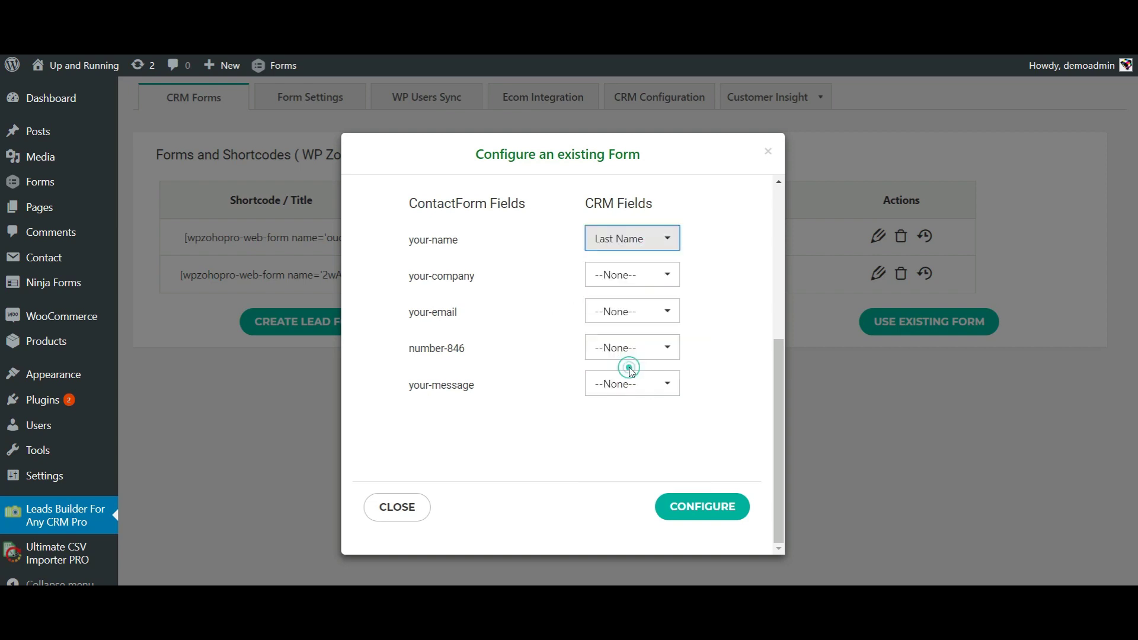
click(634, 279)
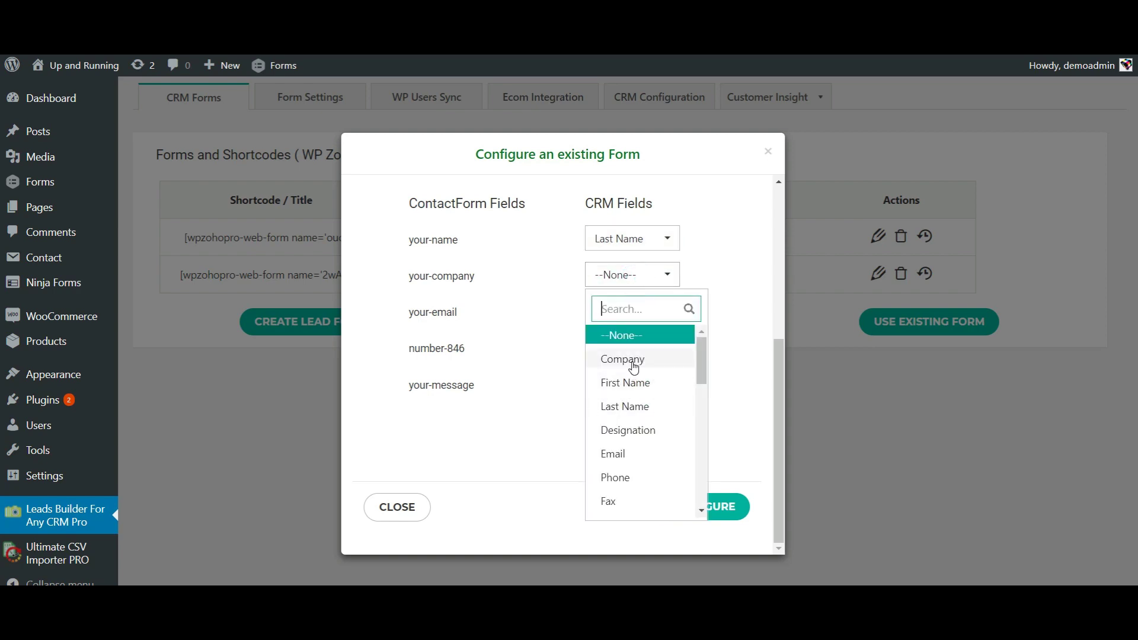
click(630, 361)
click(630, 315)
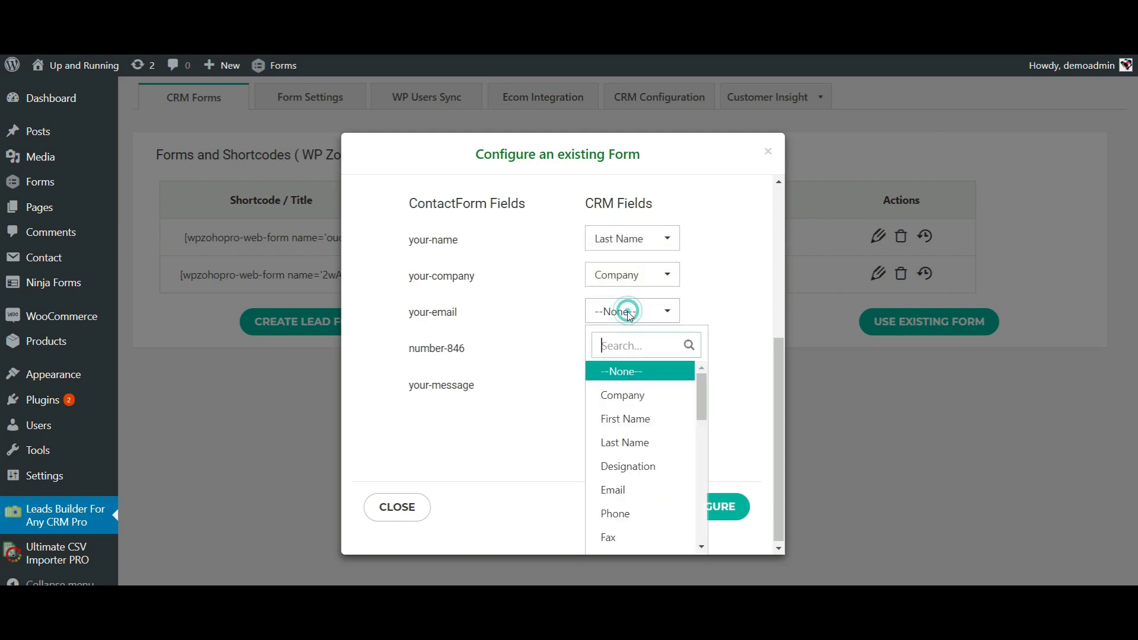
click(616, 491)
Step: Map number-846 to Phone and your-message to Description
click(626, 358)
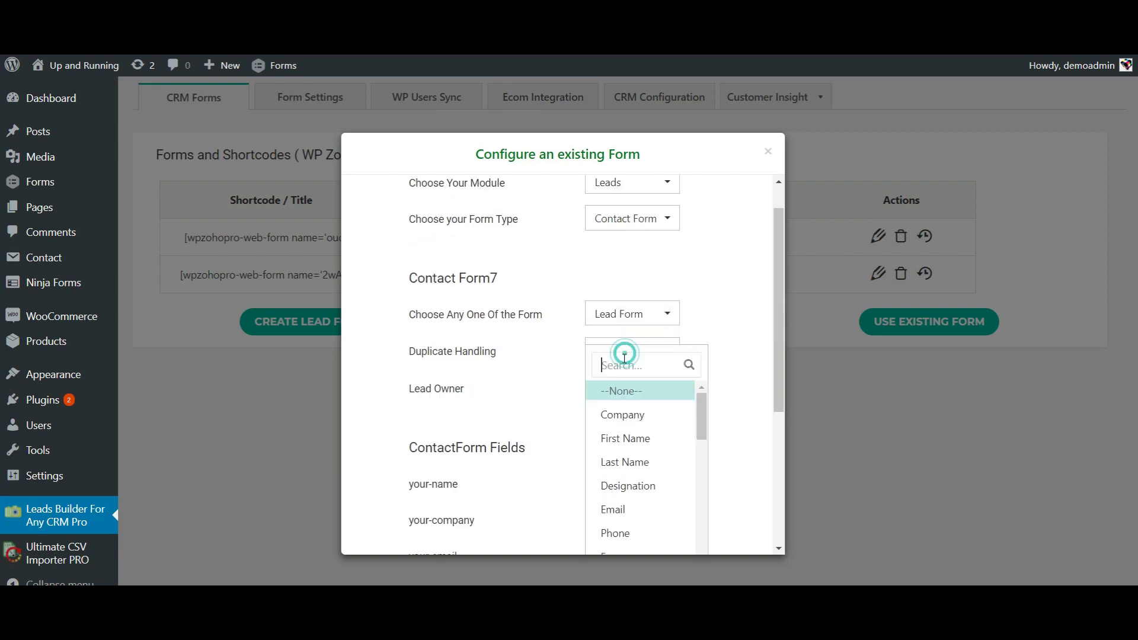
click(615, 531)
click(622, 402)
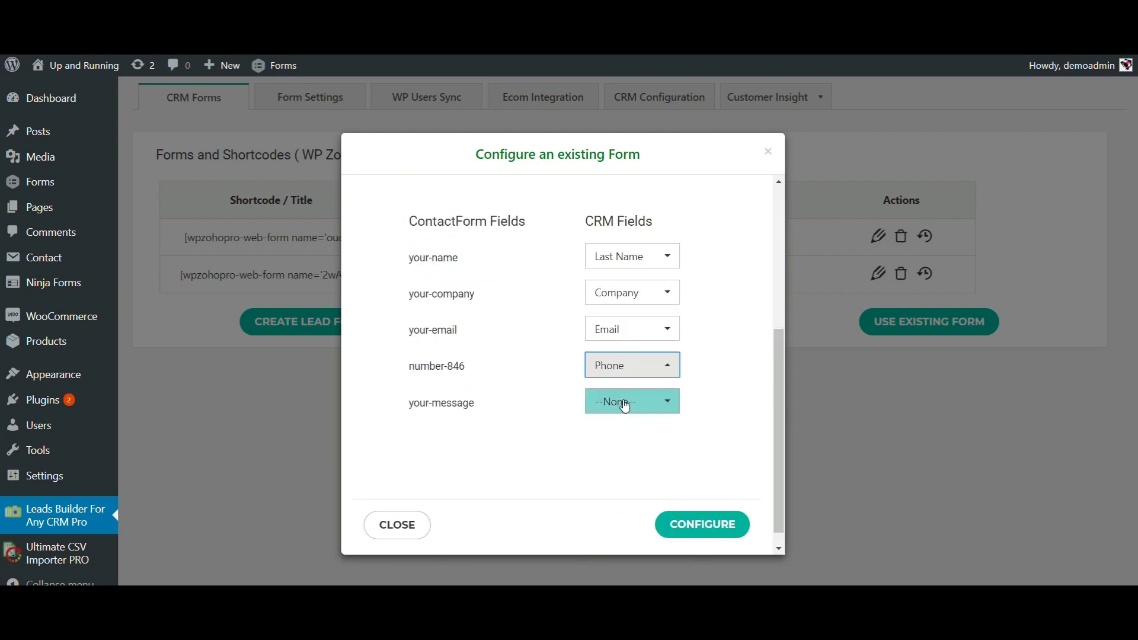
scroll(619, 378, down, 3)
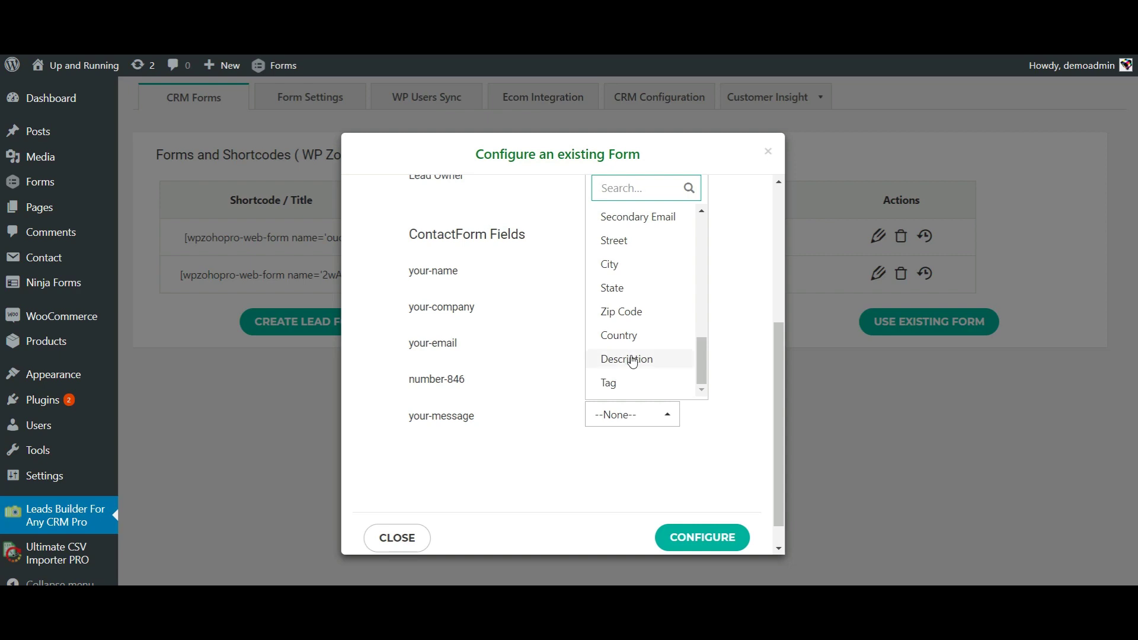
click(629, 359)
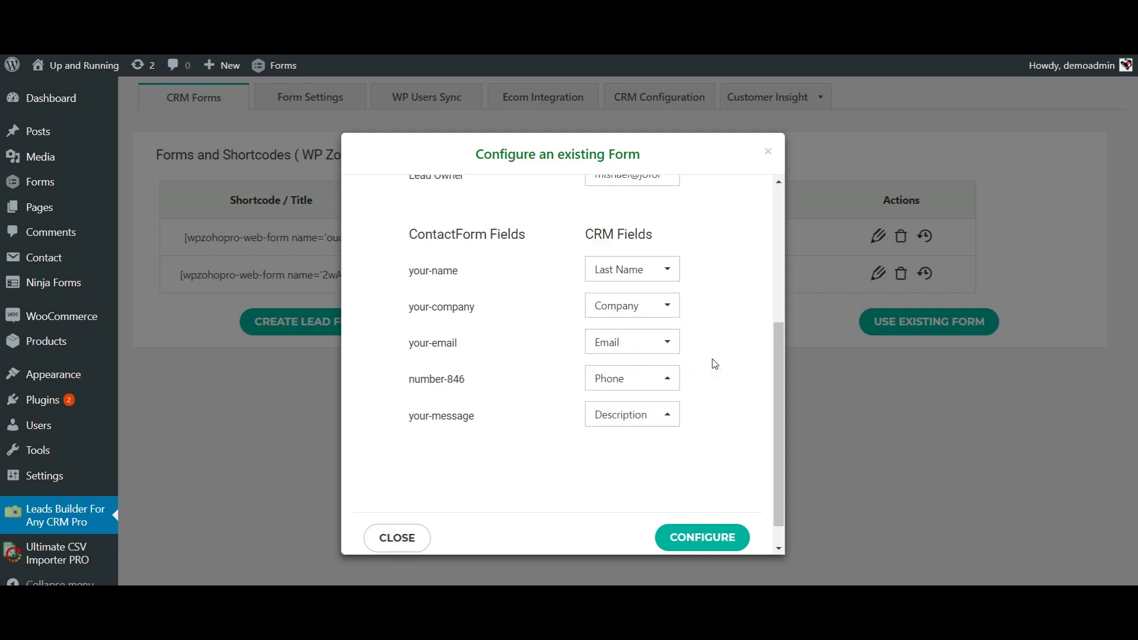
scroll(714, 363, up, 2)
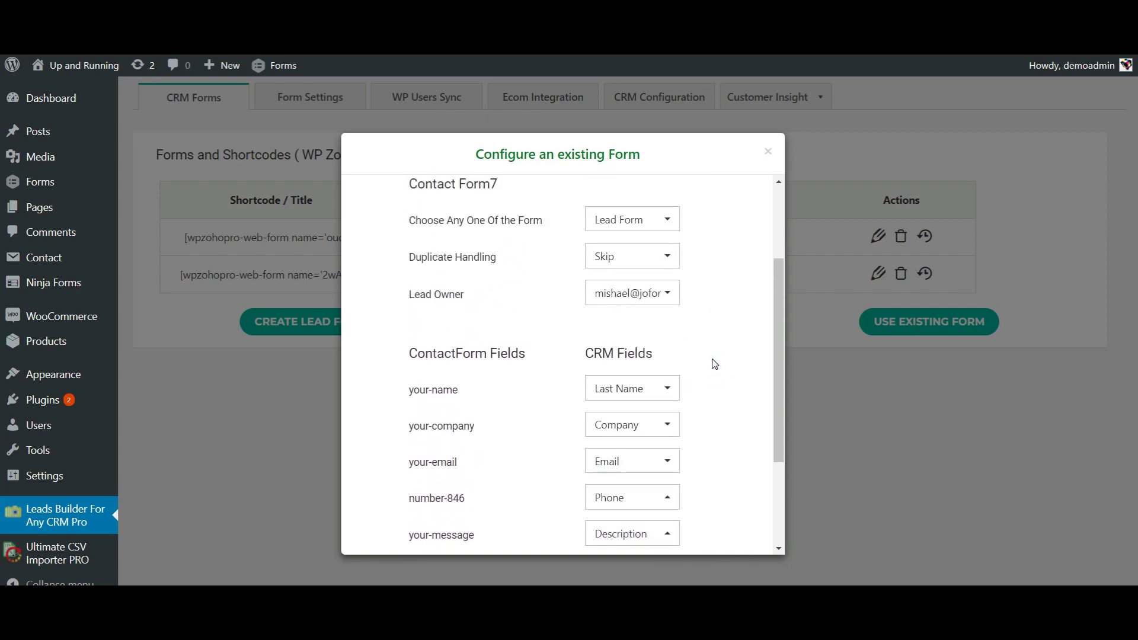
Step: Leave Duplicate Handling at Skip and set the Lead Owner to Round Robin
scroll(715, 364, up, 2)
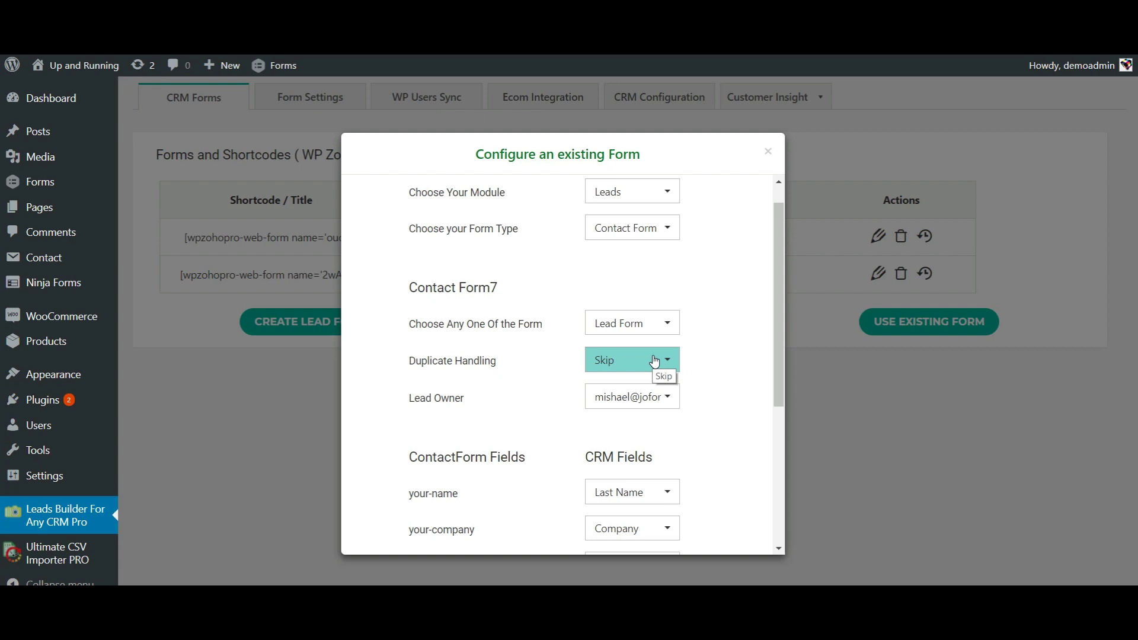
click(653, 368)
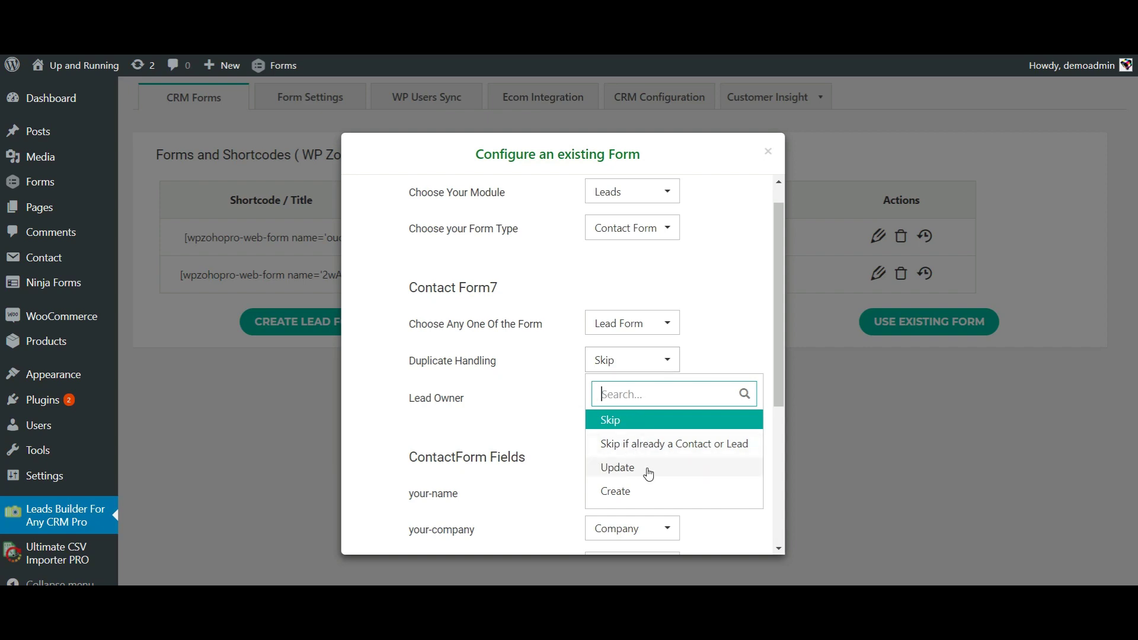
click(721, 344)
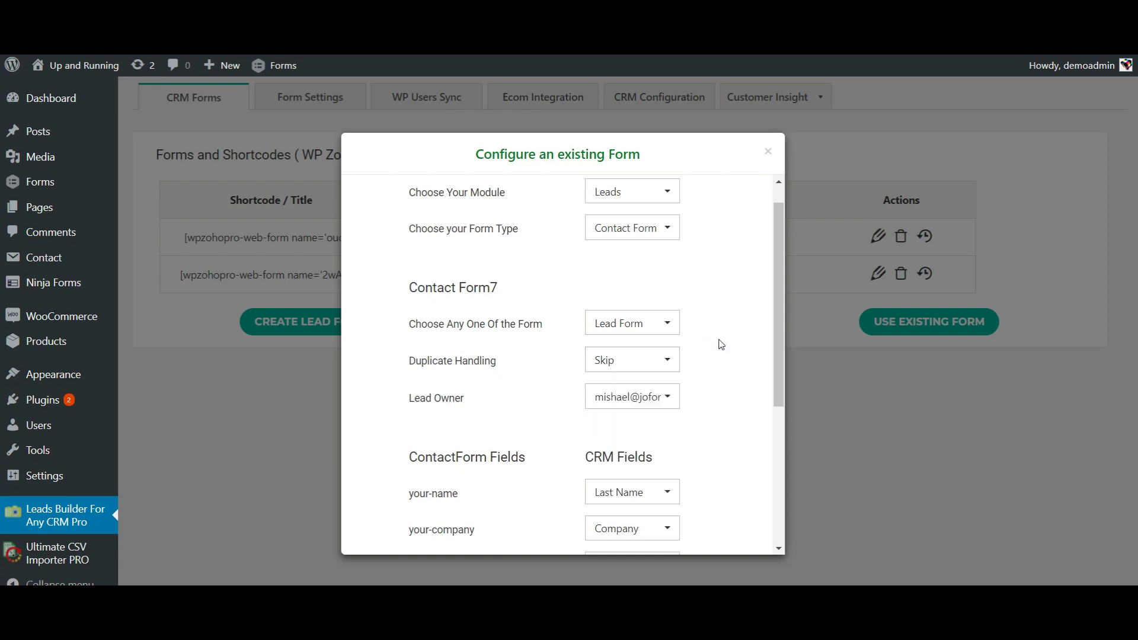
scroll(712, 422, down, 2)
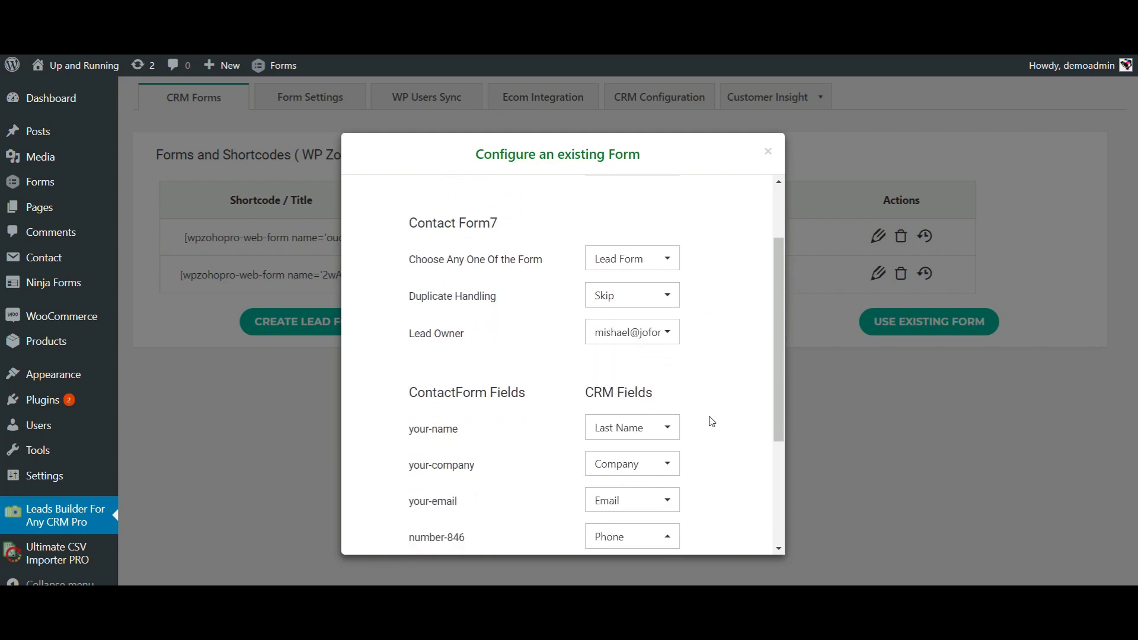
scroll(711, 422, down, 1)
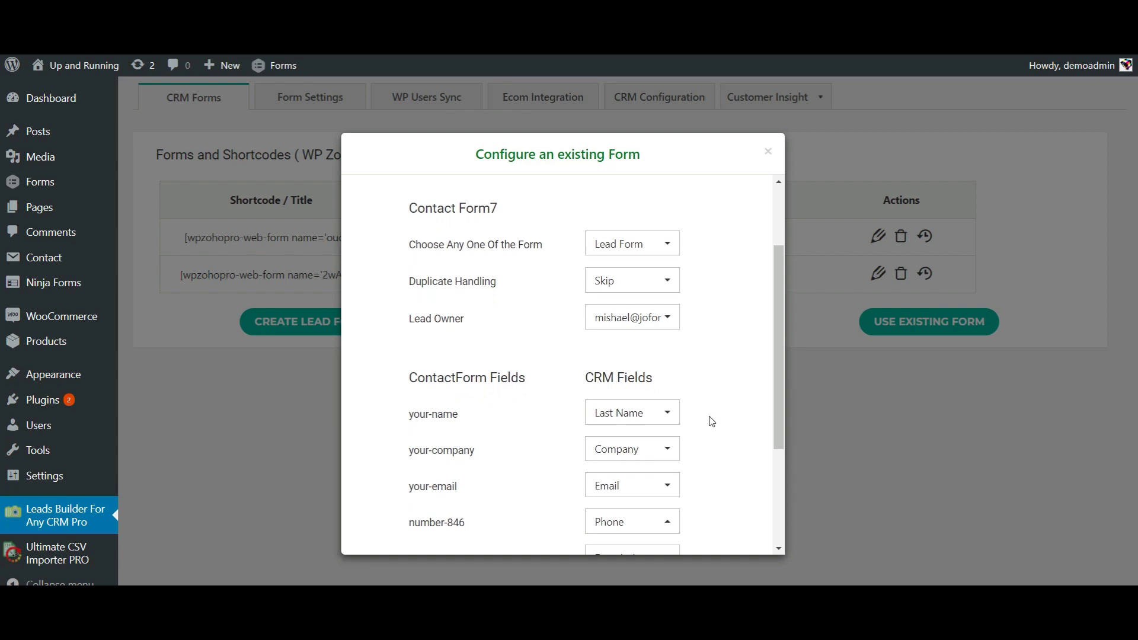
click(637, 326)
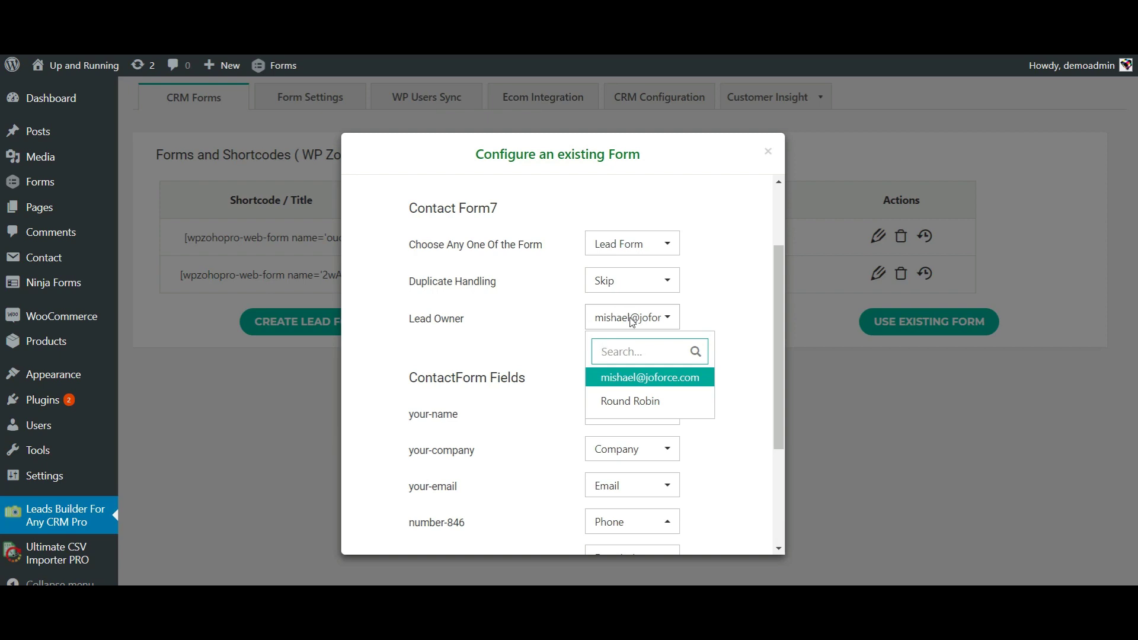
click(647, 406)
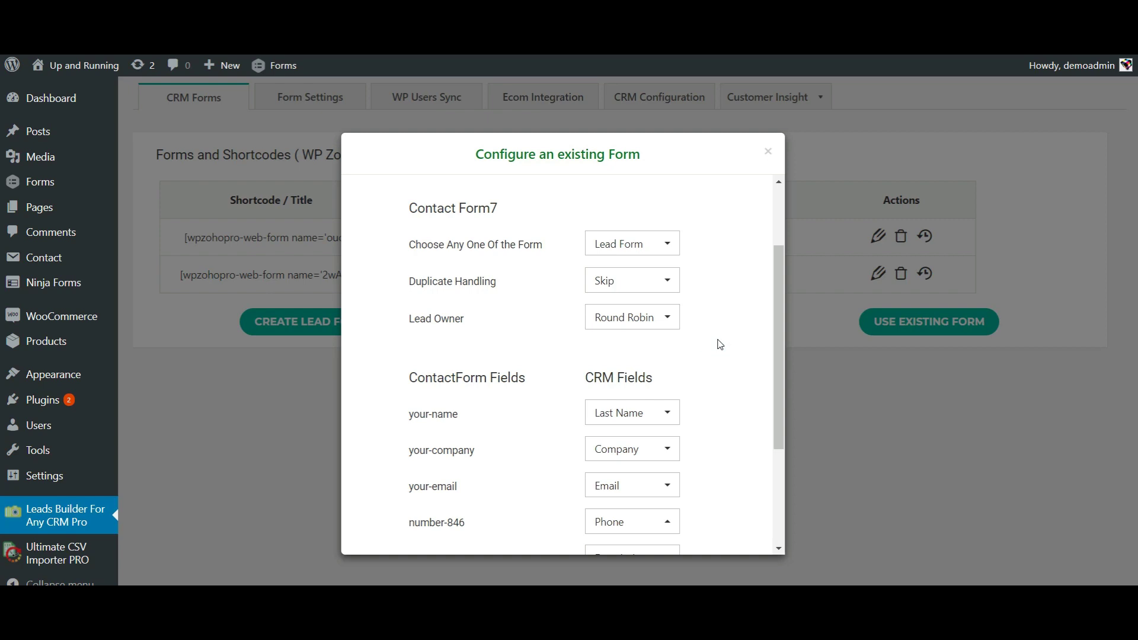
scroll(718, 343, down, 5)
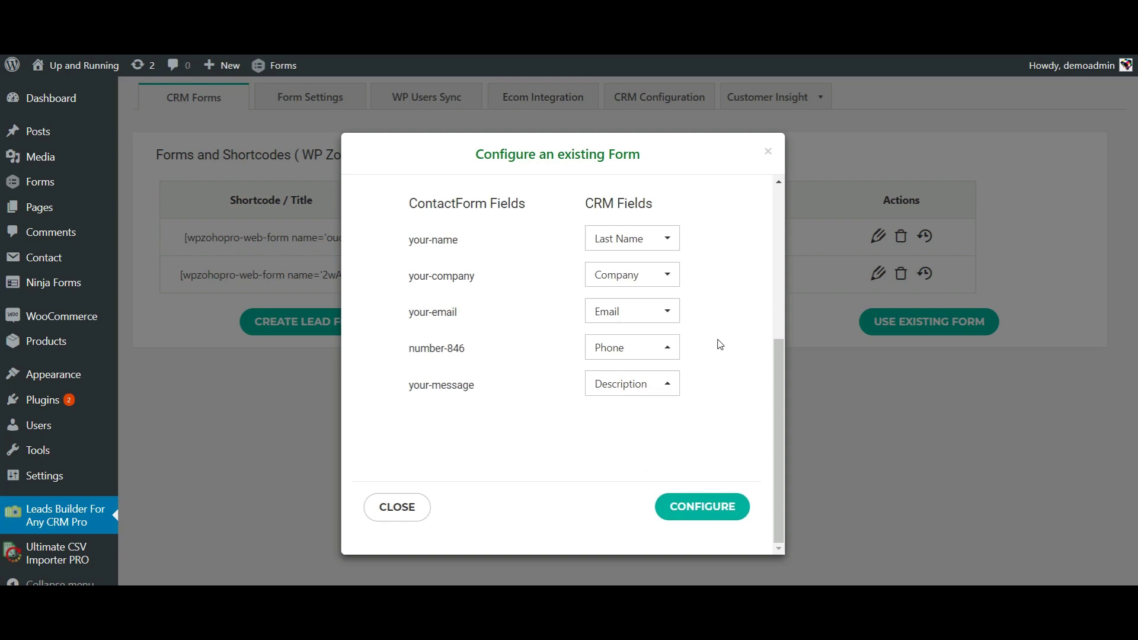
Step: Save the Lead Form mapping, dismiss the success alert, and close the configuration dialog
click(698, 515)
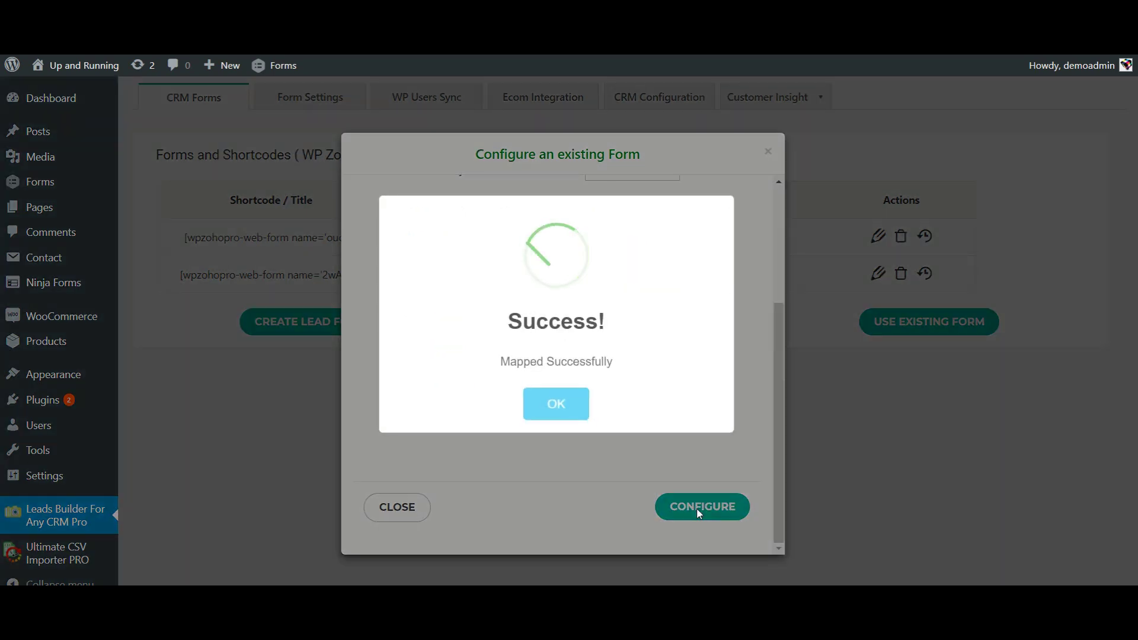
click(554, 406)
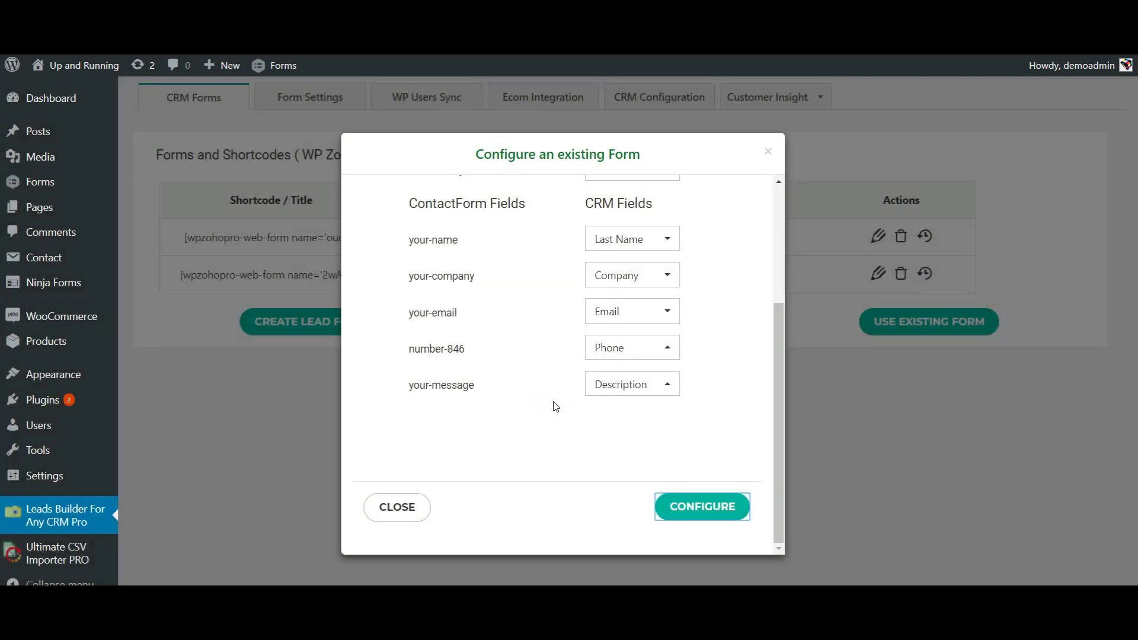
click(768, 151)
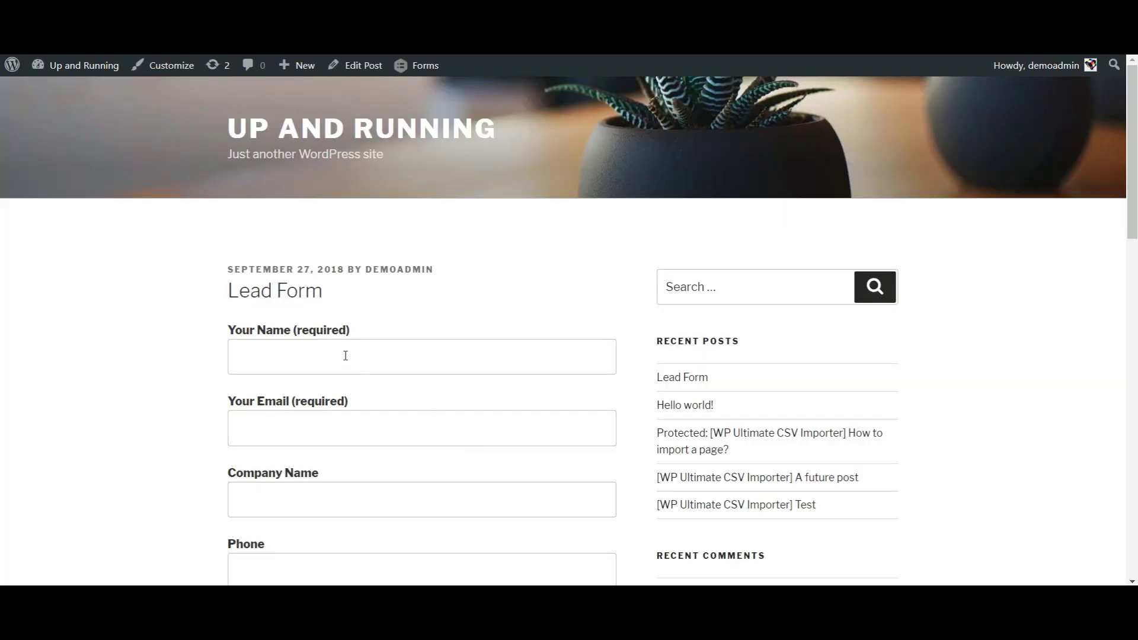
Step: Fill the Lead Form with a test name, e-mail, company Smackcoders and a phone number
click(345, 356)
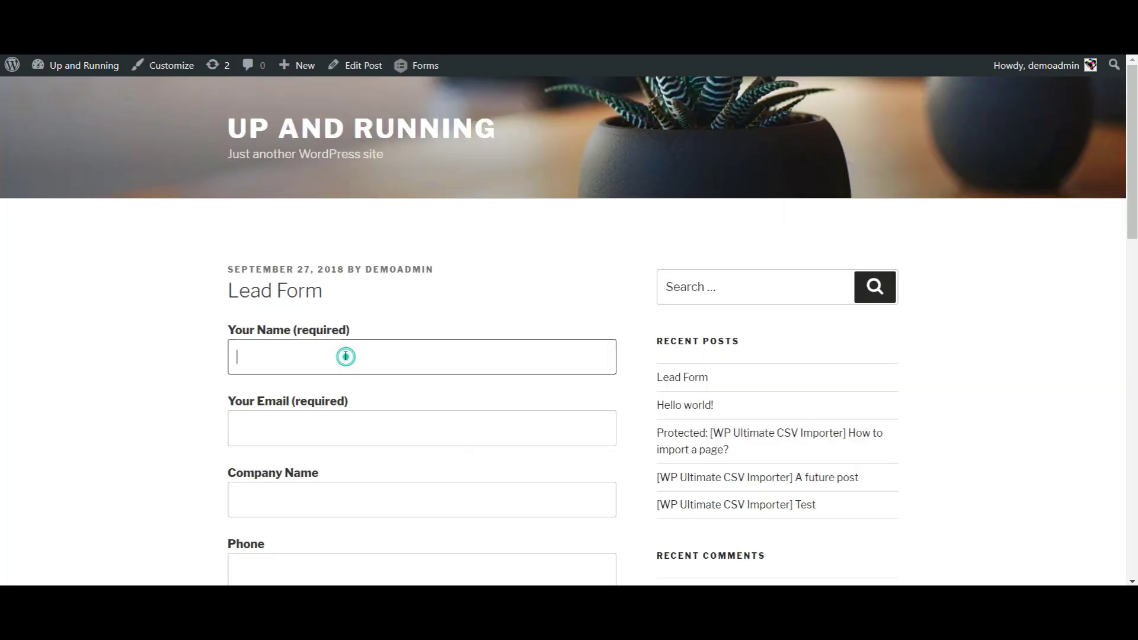
text(Ck)
text(lara)
key(Tab)
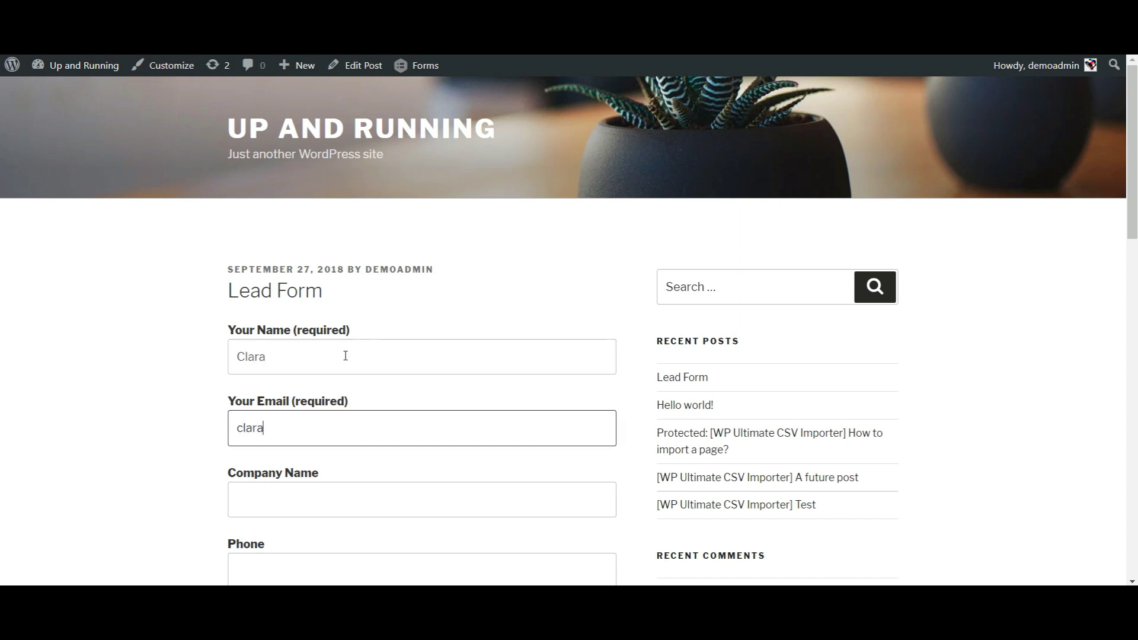
key(Tab)
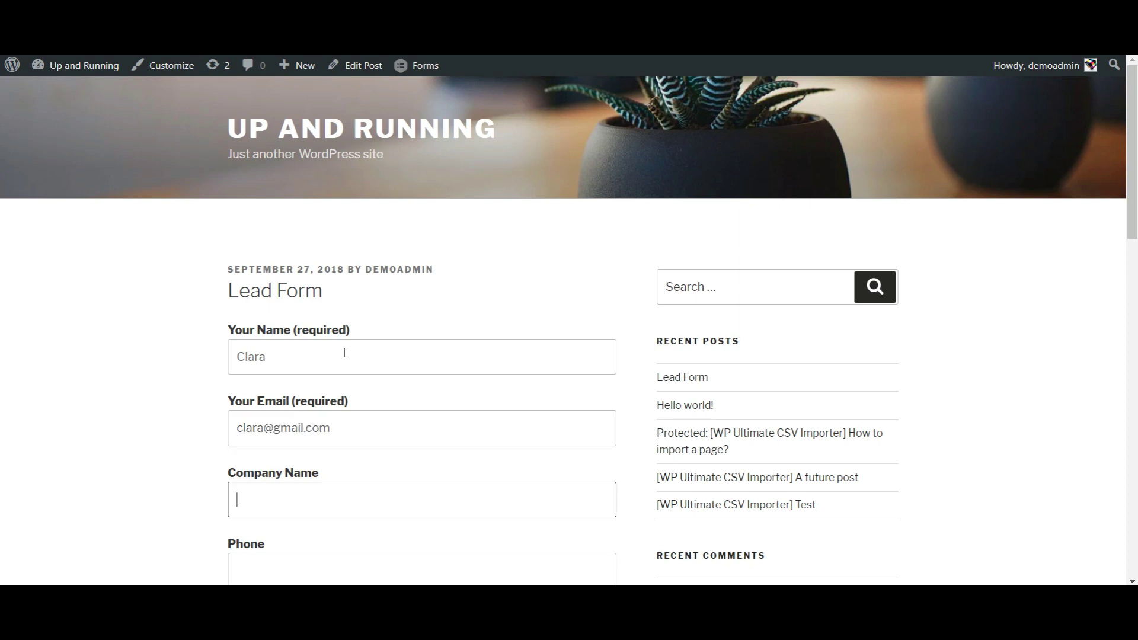
text(Smackcoders)
key(Tab)
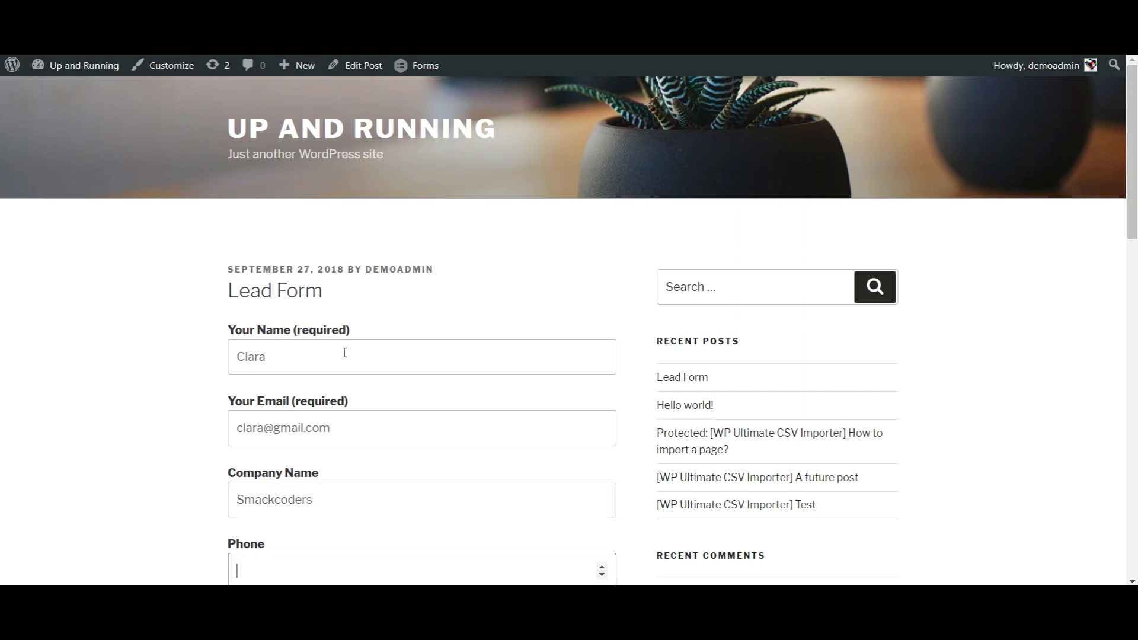
text(9876543210)
Step: Enter the message 'Test' and submit the form
scroll(348, 425, down, 5)
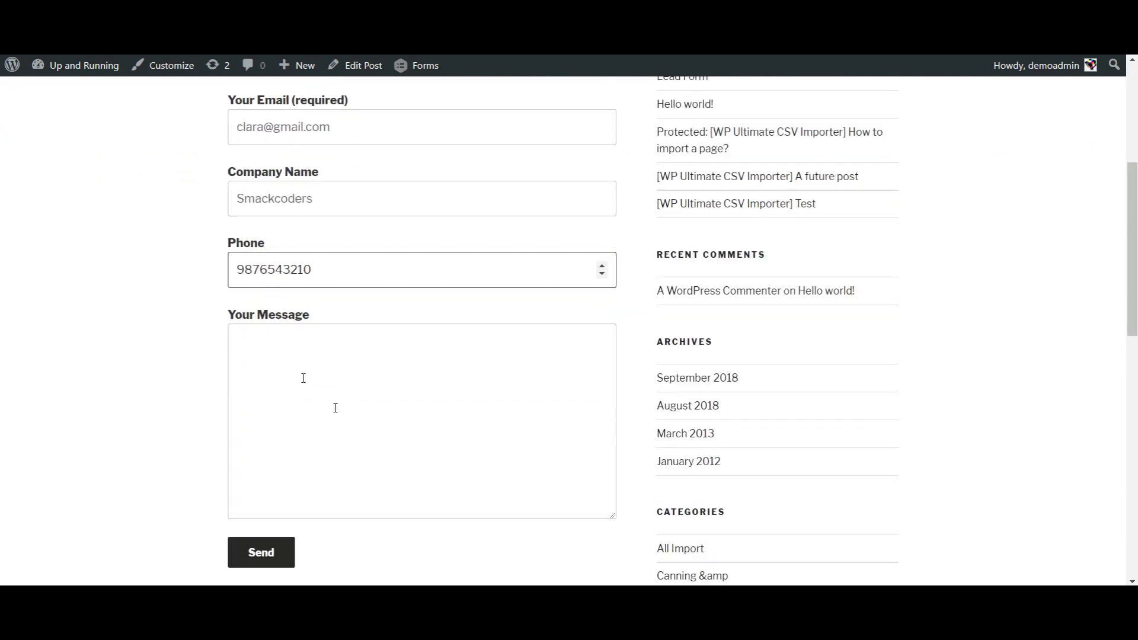
click(276, 347)
text(Test)
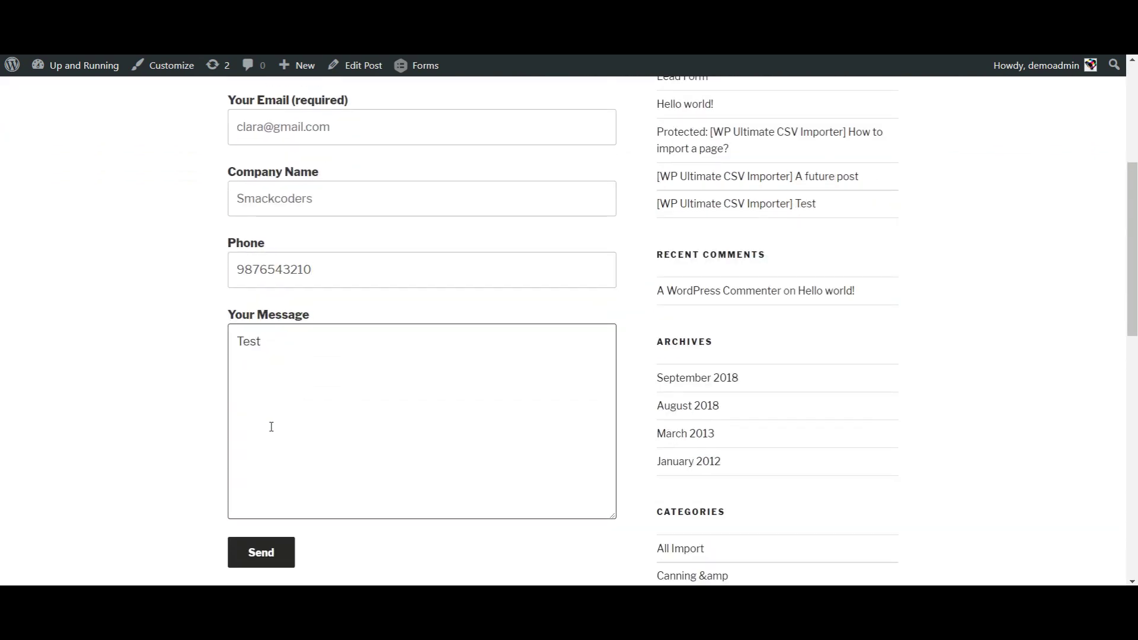
scroll(271, 427, down, 2)
click(262, 437)
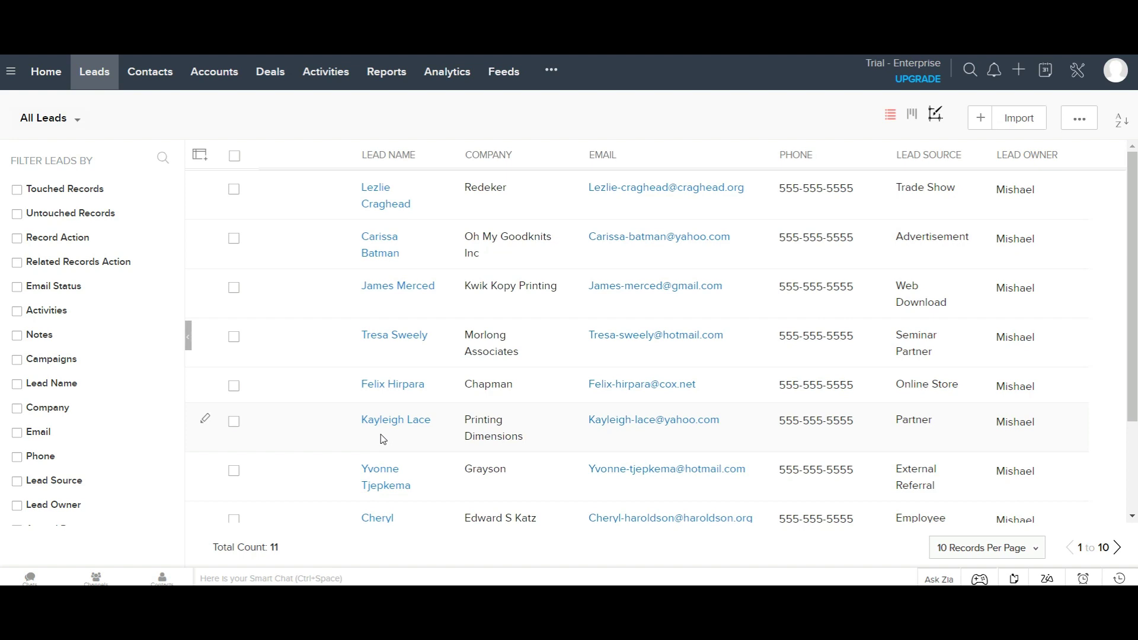
Step: Refresh Zoho CRM's All Leads view to confirm it now totals 11 leads
click(382, 436)
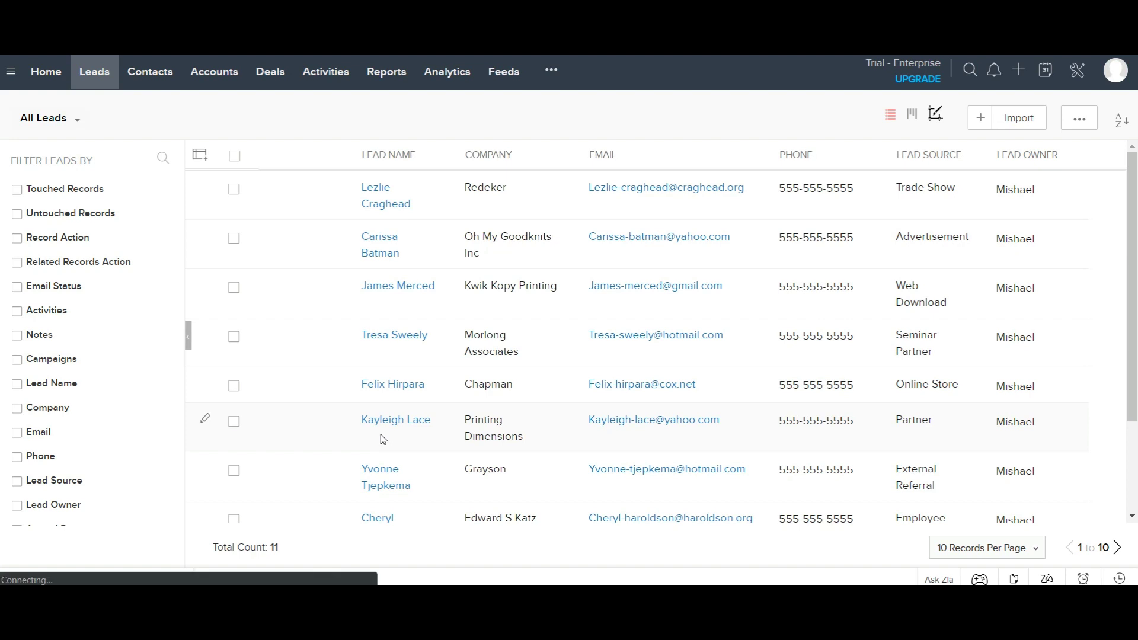